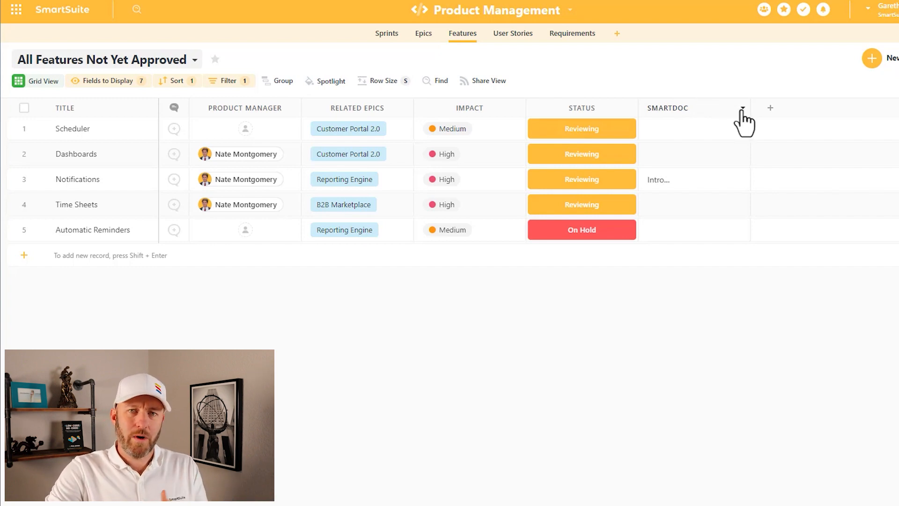
# Step: Open the SmartDoc editor for the Time Sheets record and insert a code block using the slash command
pyautogui.click(691, 204)
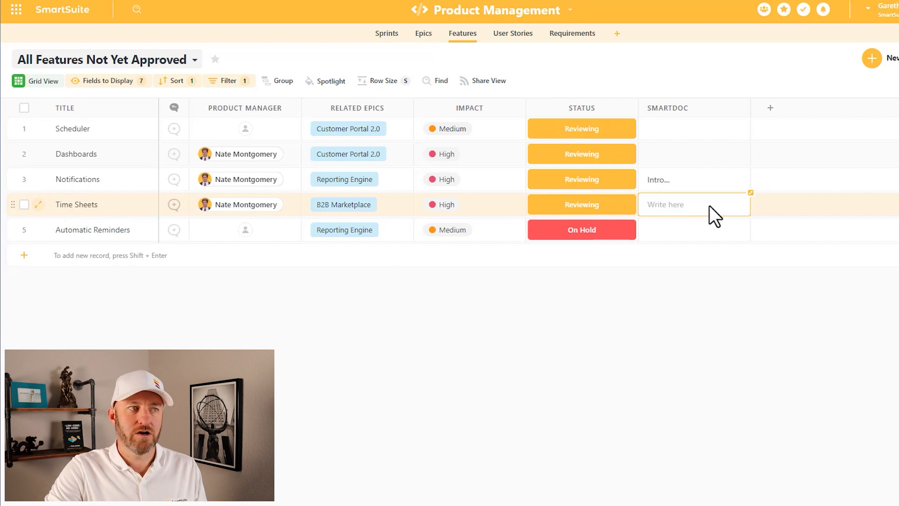
pyautogui.click(750, 193)
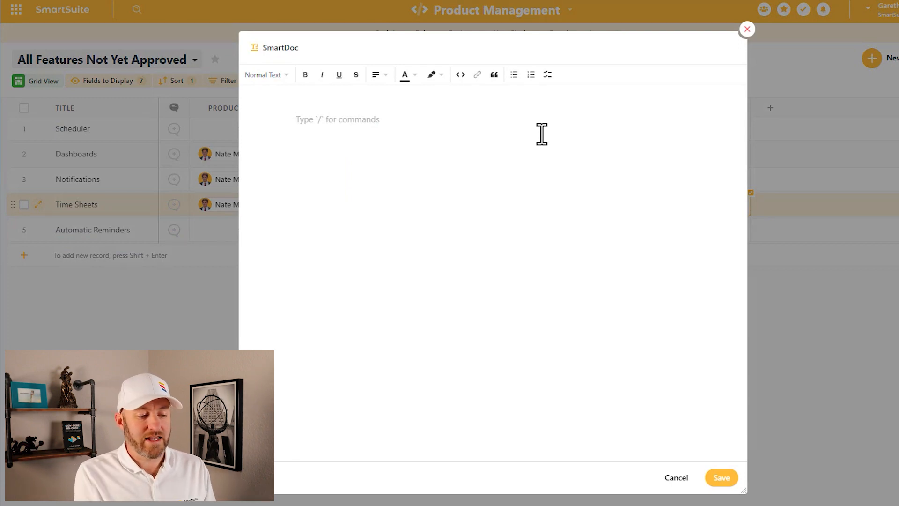
pyautogui.write('/')
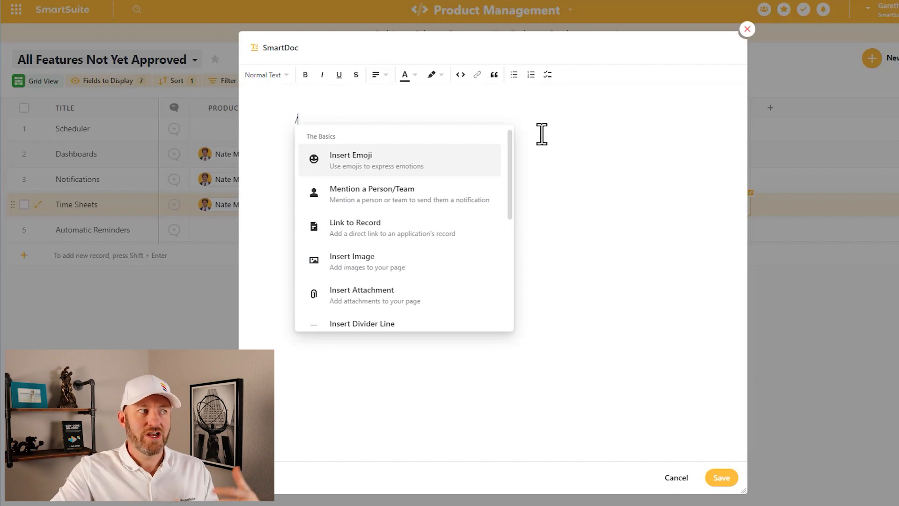
pyautogui.scroll(-5, 425, 243)
pyautogui.scroll(5, 425, 253)
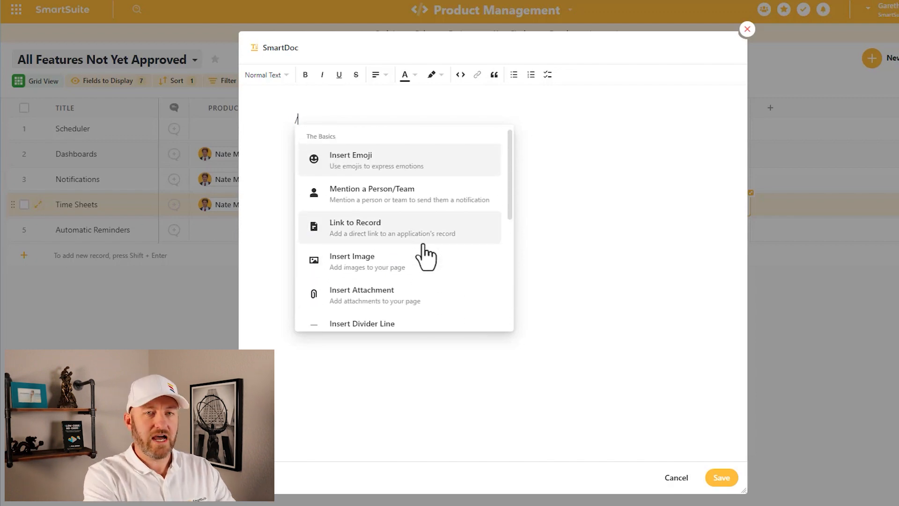
pyautogui.scroll(-1, 426, 256)
pyautogui.write('cod')
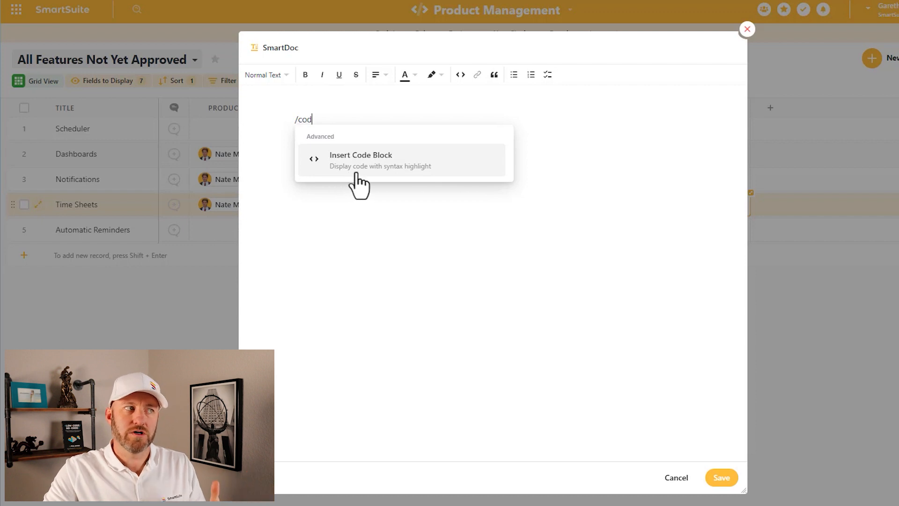
pyautogui.click(392, 180)
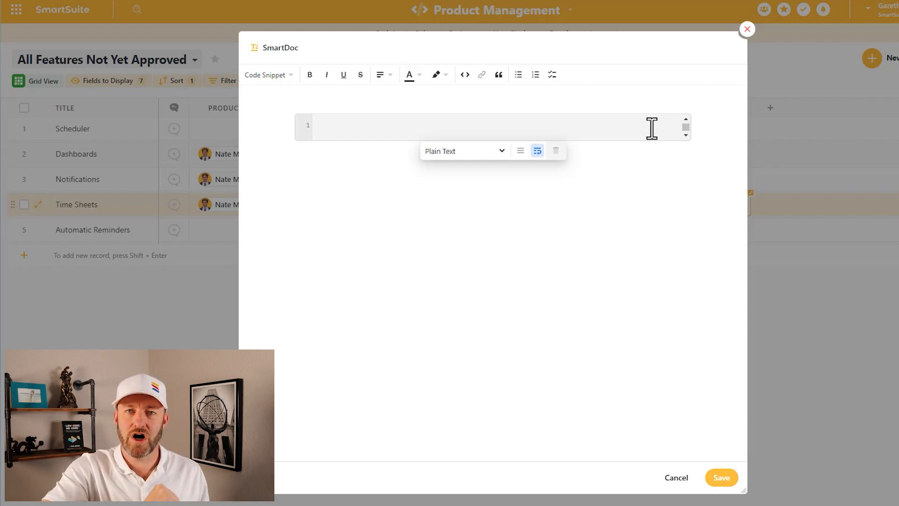
# Step: Insert an empty callout on the line below the code block
pyautogui.click(608, 214)
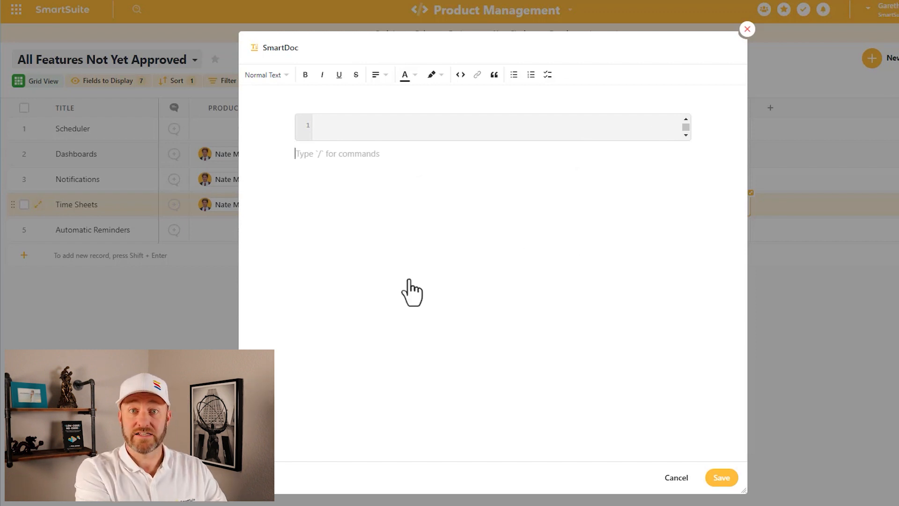
pyautogui.write('/call')
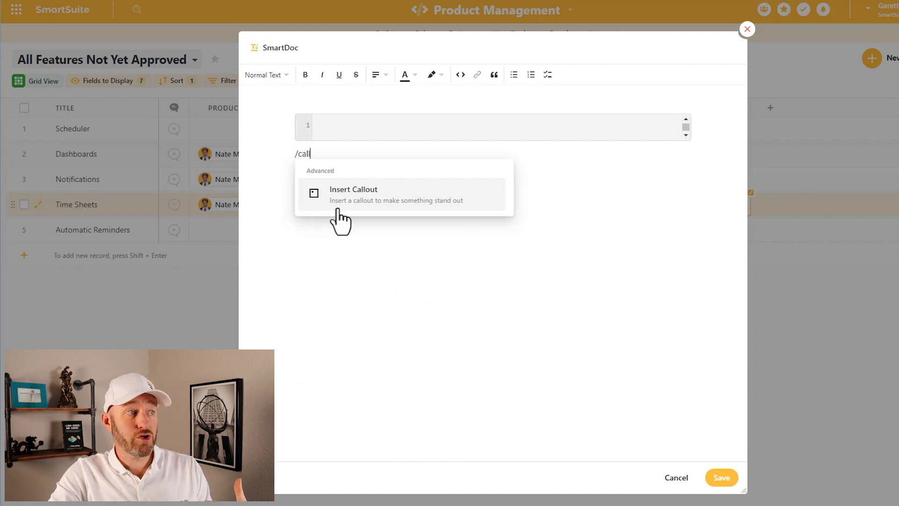
pyautogui.click(388, 205)
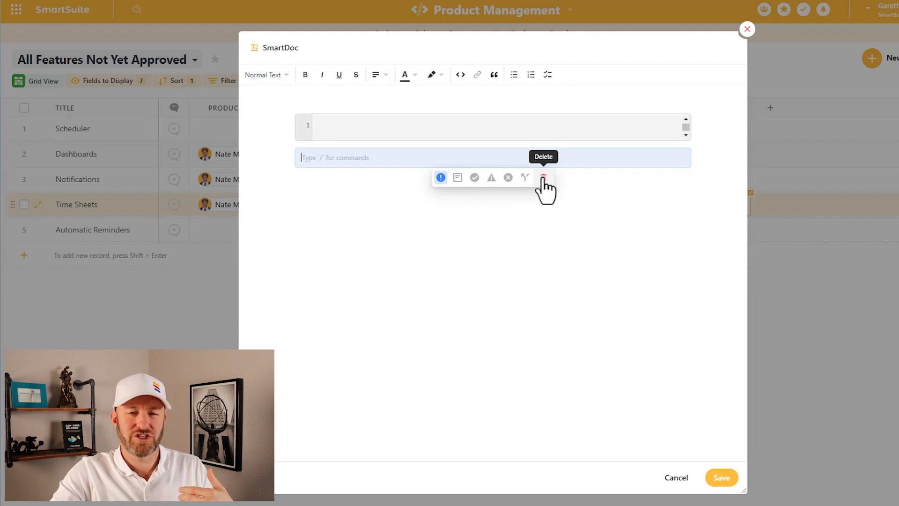
# Step: Add three lines below the callout reading "some text", "important text" and "even more text"
pyautogui.click(383, 192)
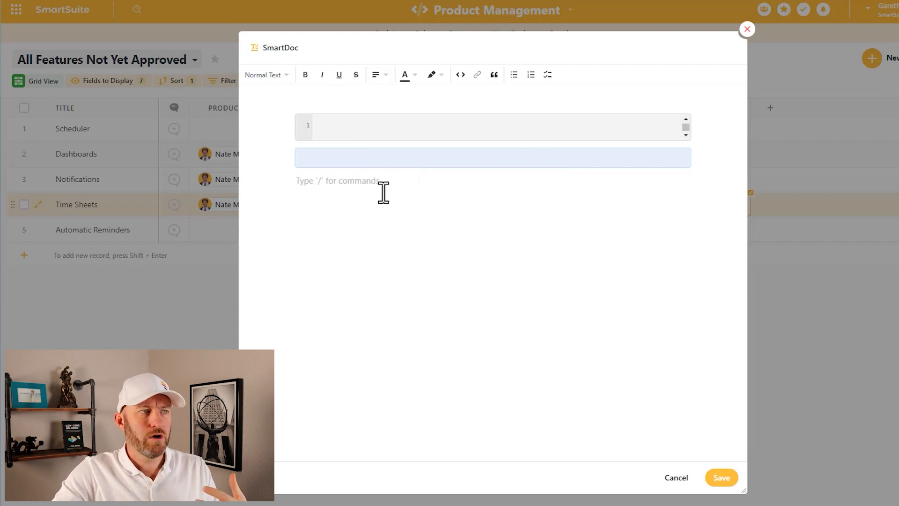
pyautogui.write('some text')
pyautogui.press('Return')
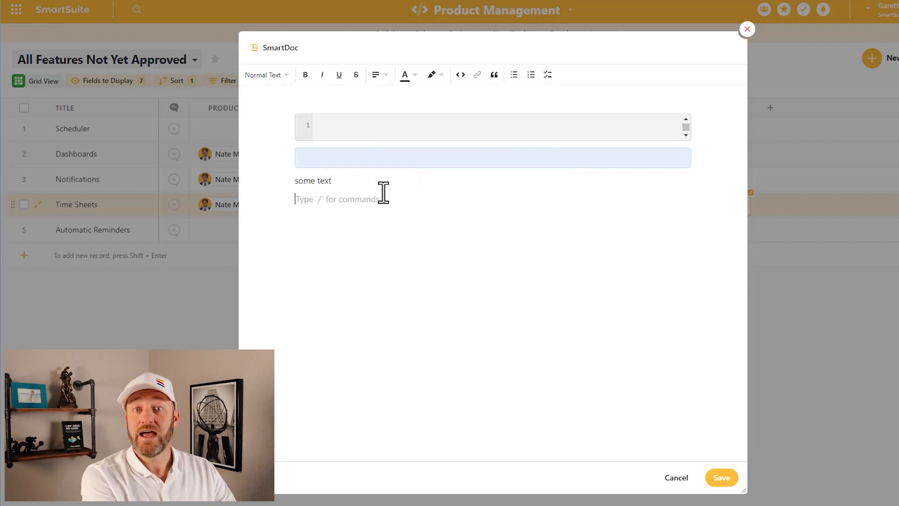
pyautogui.write('important ')
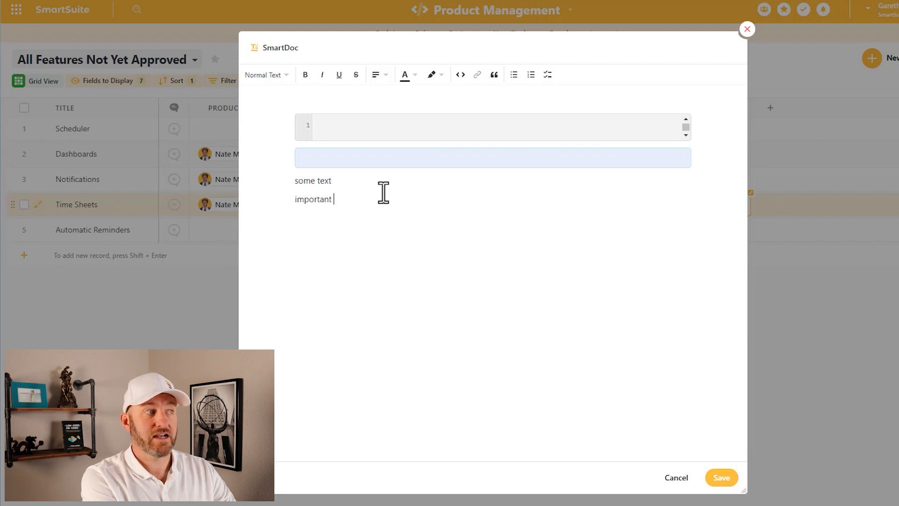
pyautogui.write('text')
pyautogui.press('Return')
pyautogui.write('e')
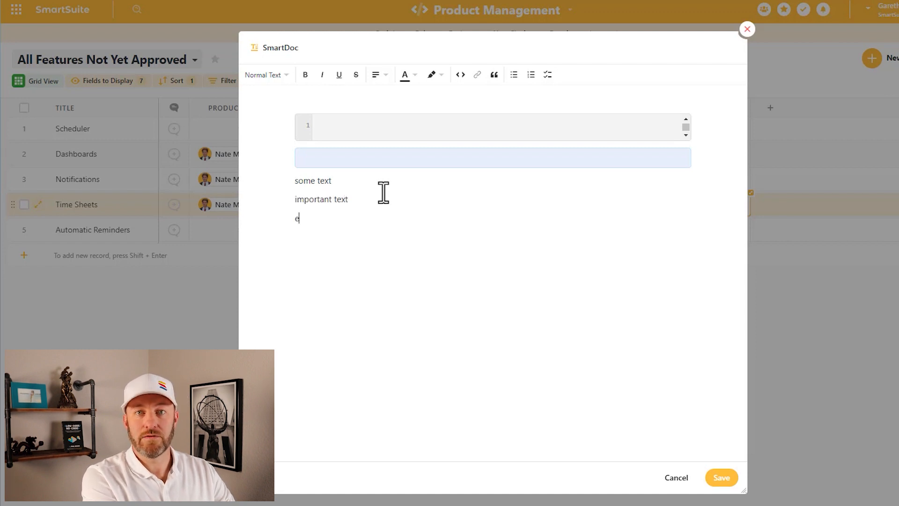
pyautogui.write('ven more text')
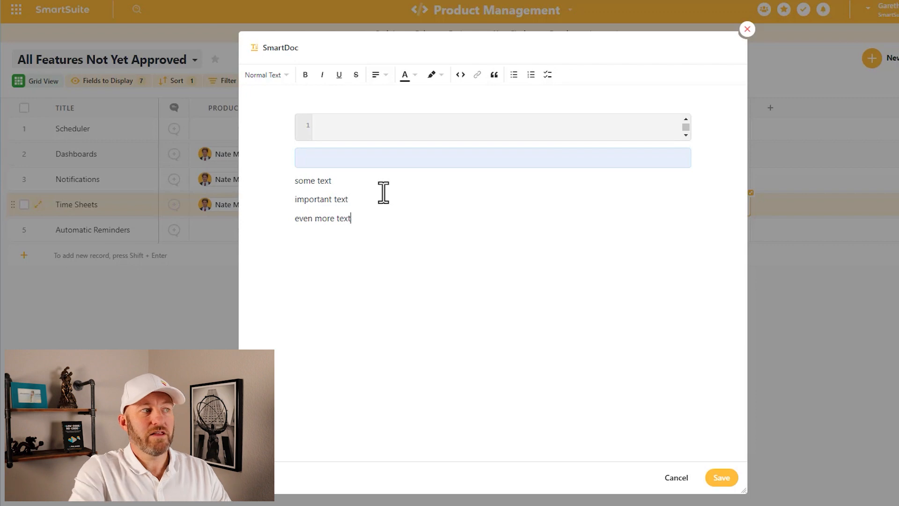
# Step: Replace the "important text" line with a callout containing the words "important text"
pyautogui.moveTo(349, 199); pyautogui.dragTo(330, 197)
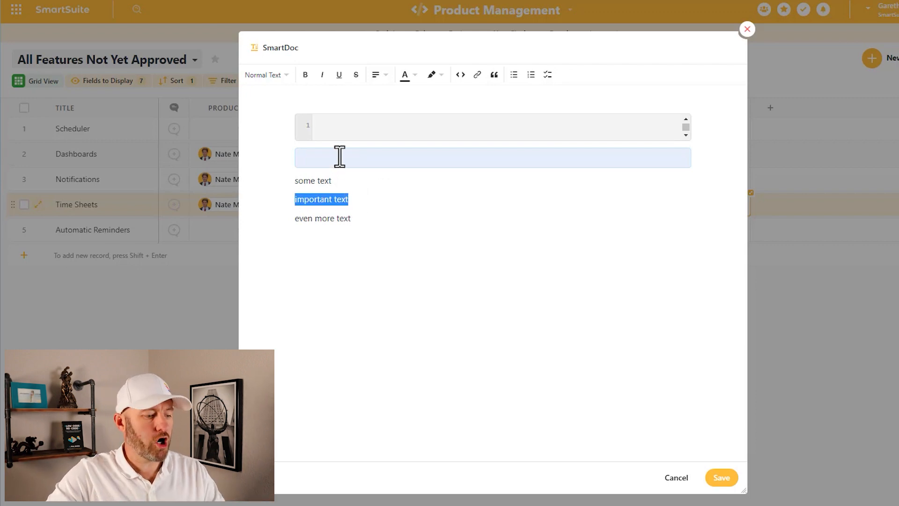
pyautogui.write('/call')
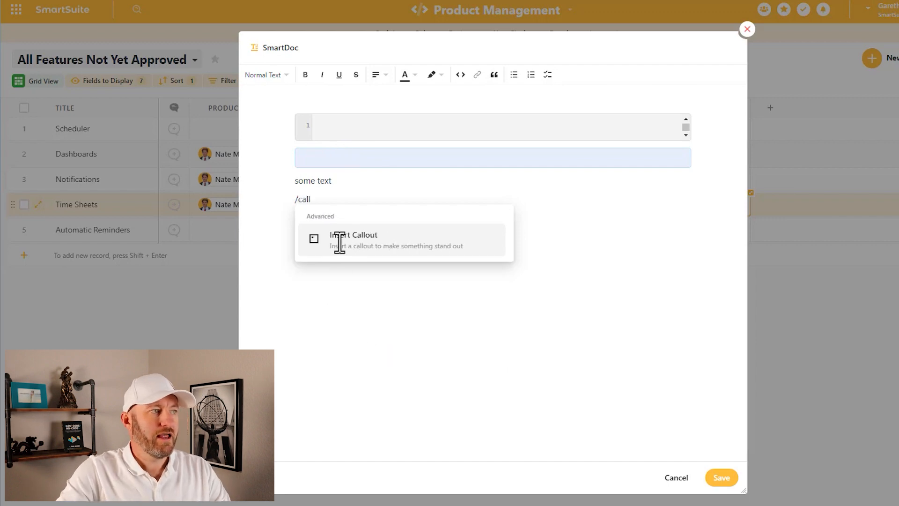
pyautogui.click(347, 245)
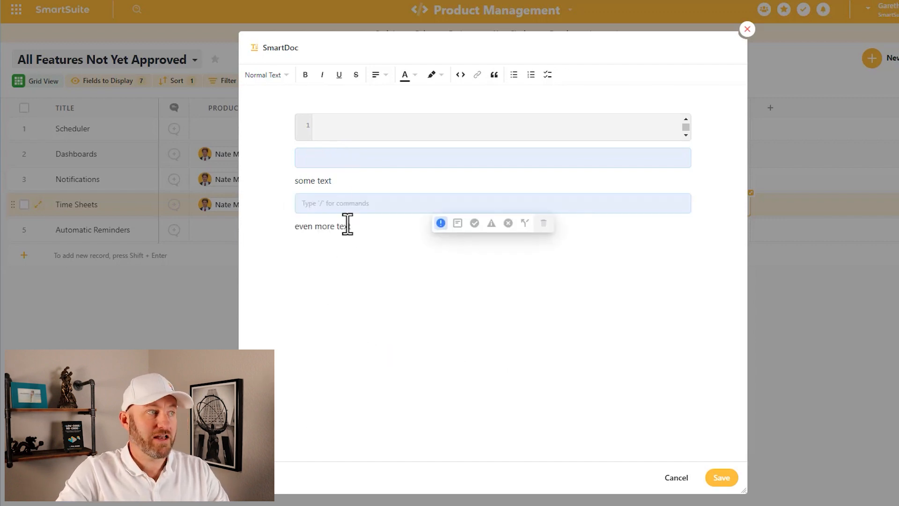
pyautogui.write('impor')
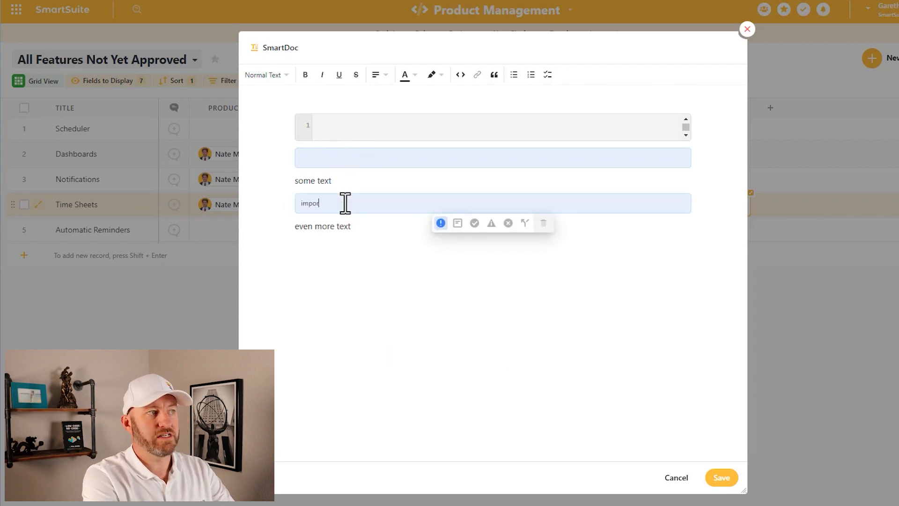
pyautogui.write('tant text')
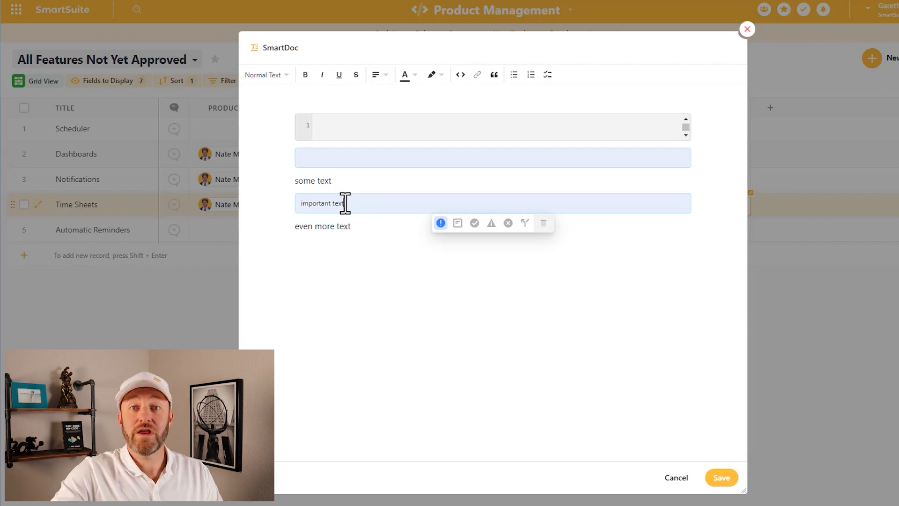
# Step: Try the available styles on the "important text" callout, including Info, Success and Warning, and finish on Decision
pyautogui.click(458, 223)
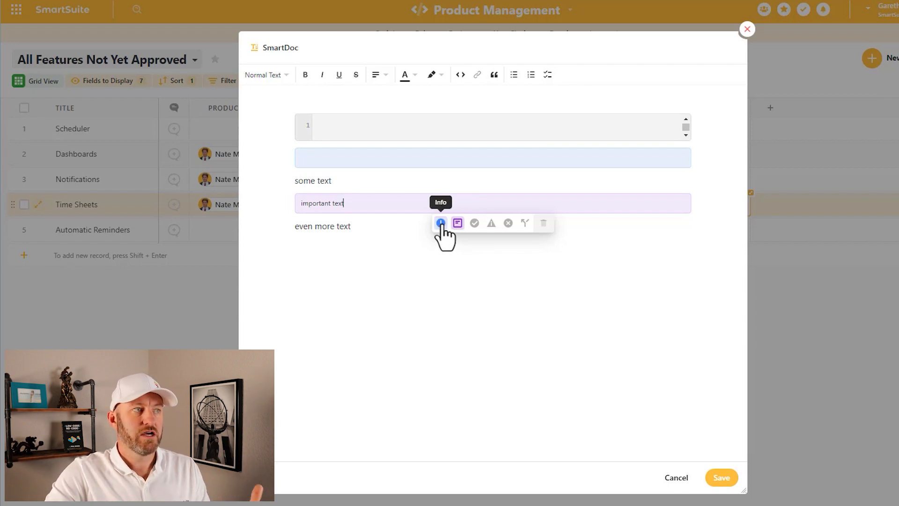
pyautogui.click(440, 223)
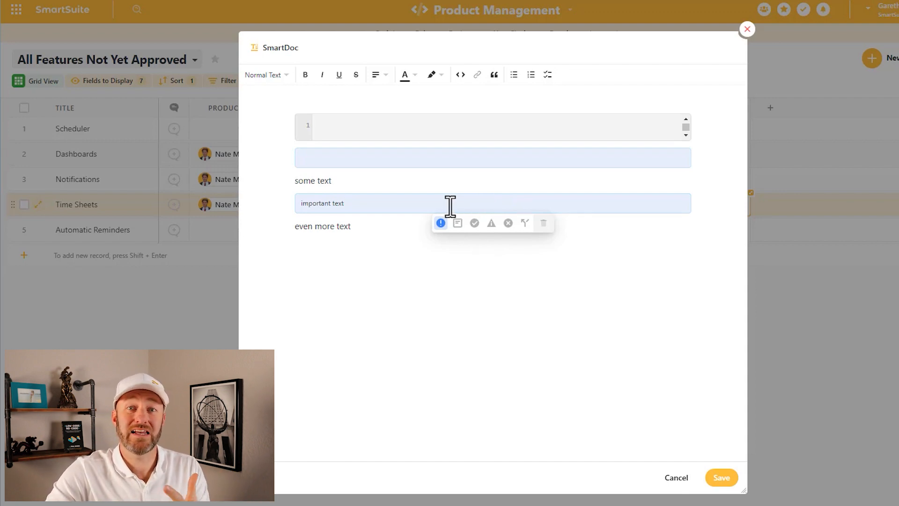
pyautogui.click(475, 223)
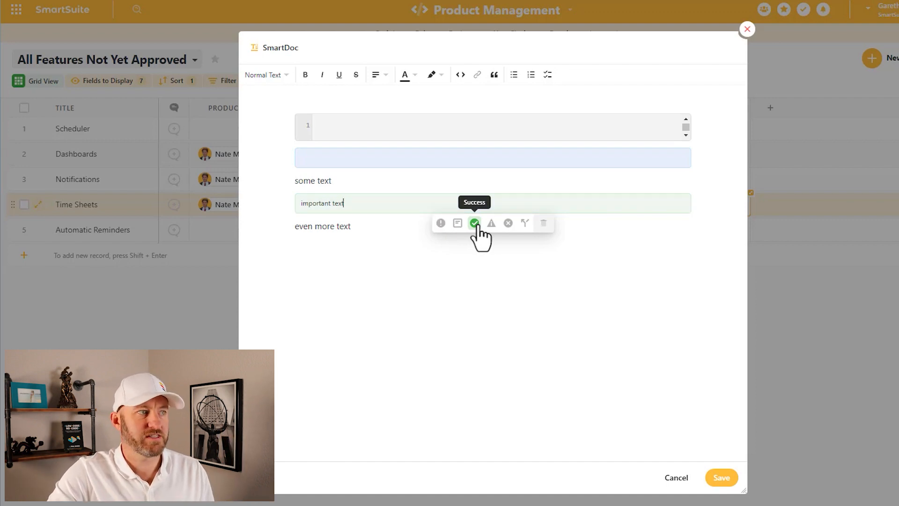
pyautogui.click(491, 223)
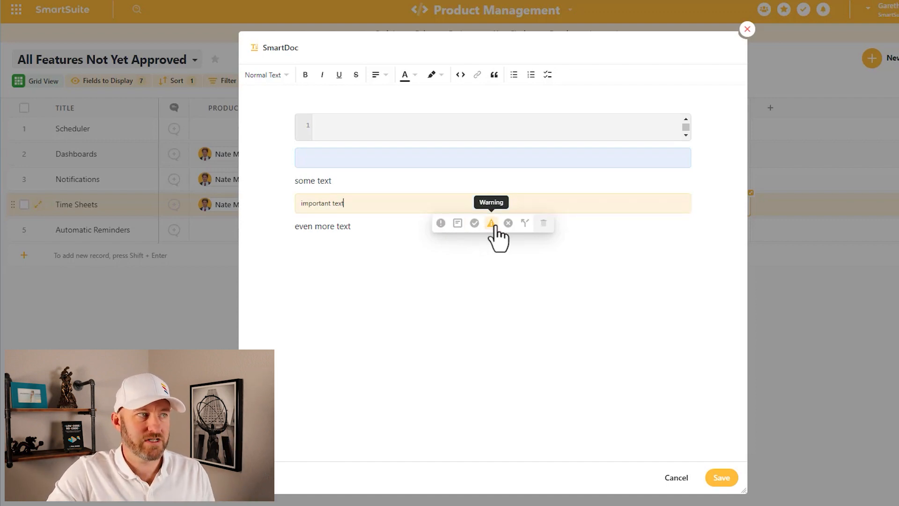
pyautogui.click(508, 224)
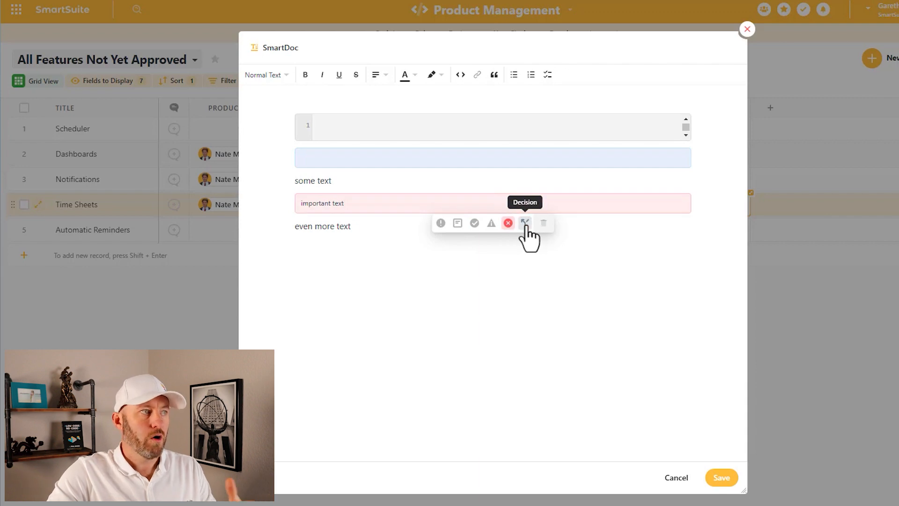
pyautogui.click(525, 224)
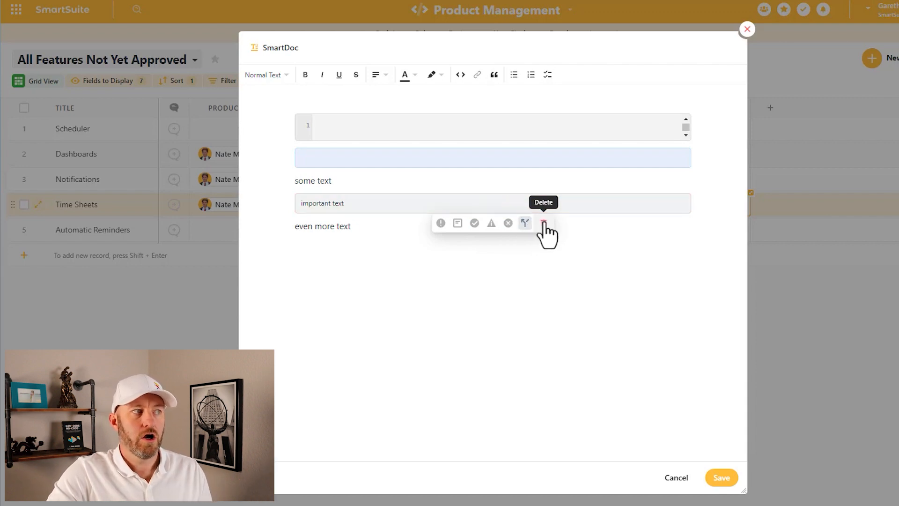
# Step: Delete the "important text" callout and undo the deletion
pyautogui.click(543, 224)
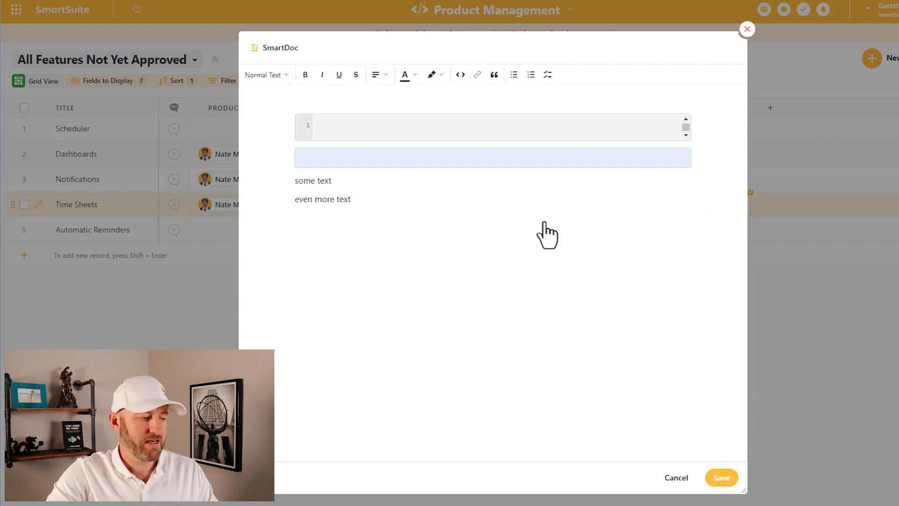
pyautogui.hotkey('ctrl', 'z')
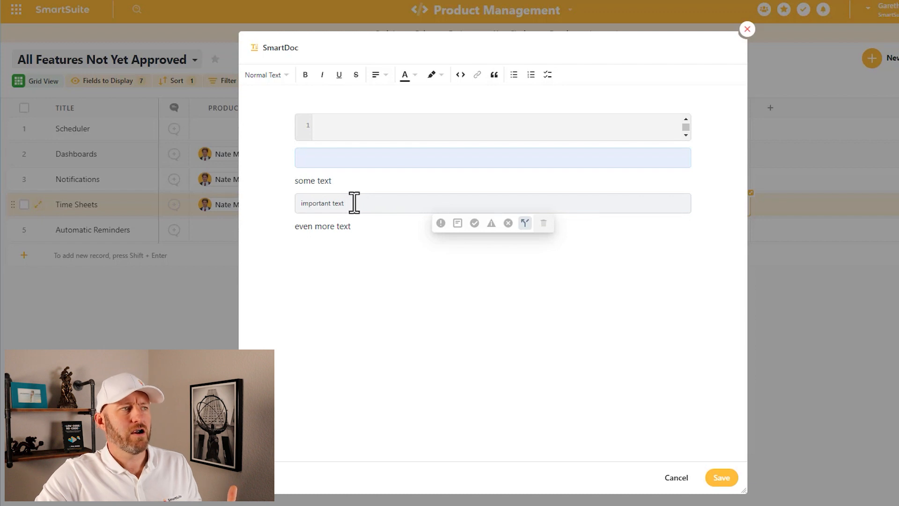
pyautogui.click(402, 160)
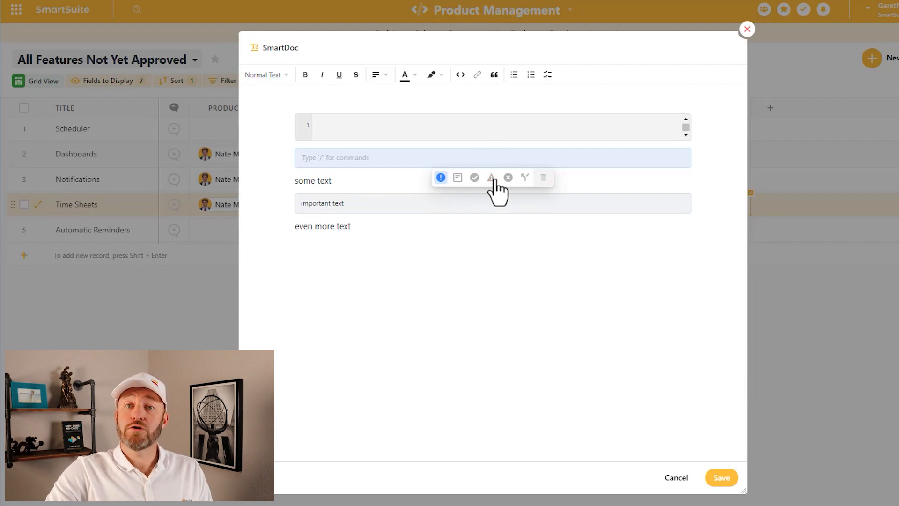
# Step: Mention a team member below "even more text" with the message "this needs your attention" and save the document
pyautogui.click(405, 244)
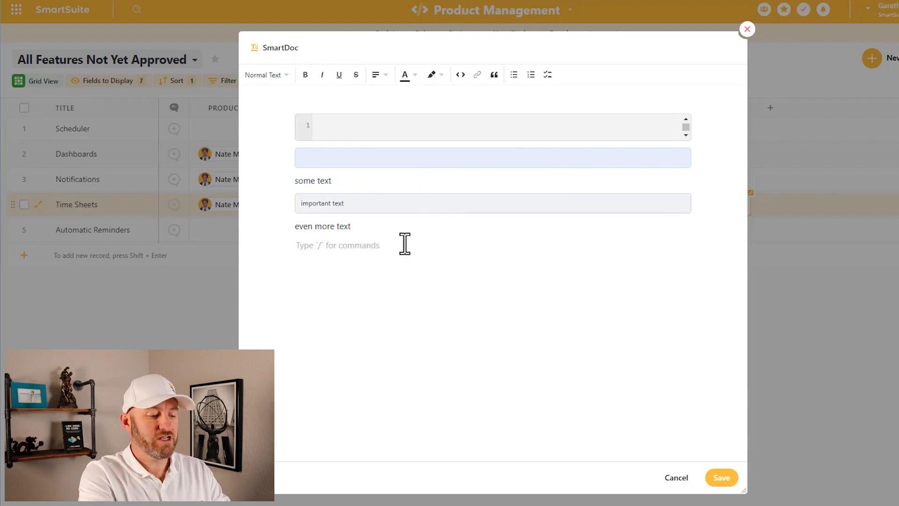
pyautogui.write('/')
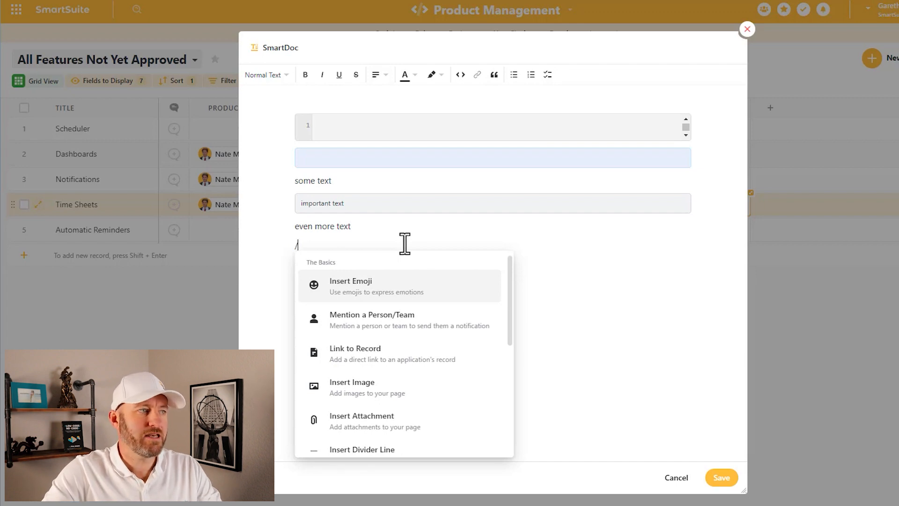
pyautogui.click(366, 326)
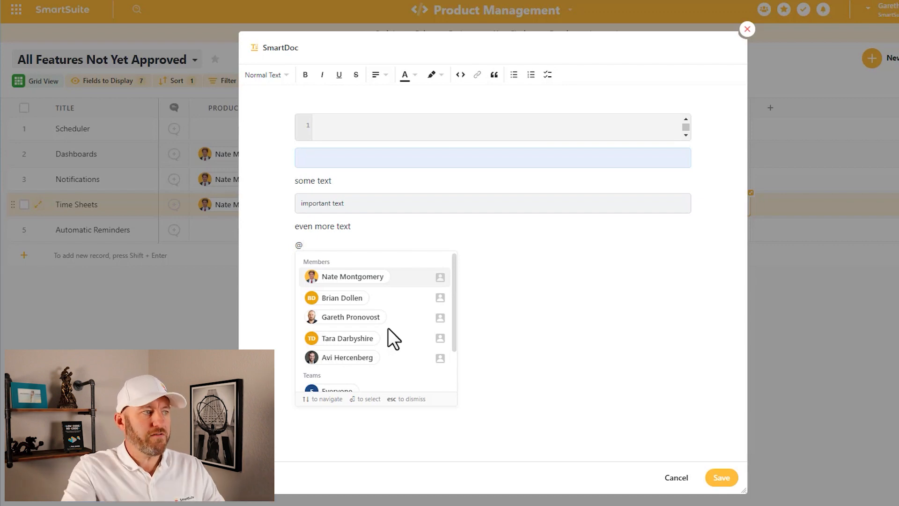
pyautogui.click(374, 319)
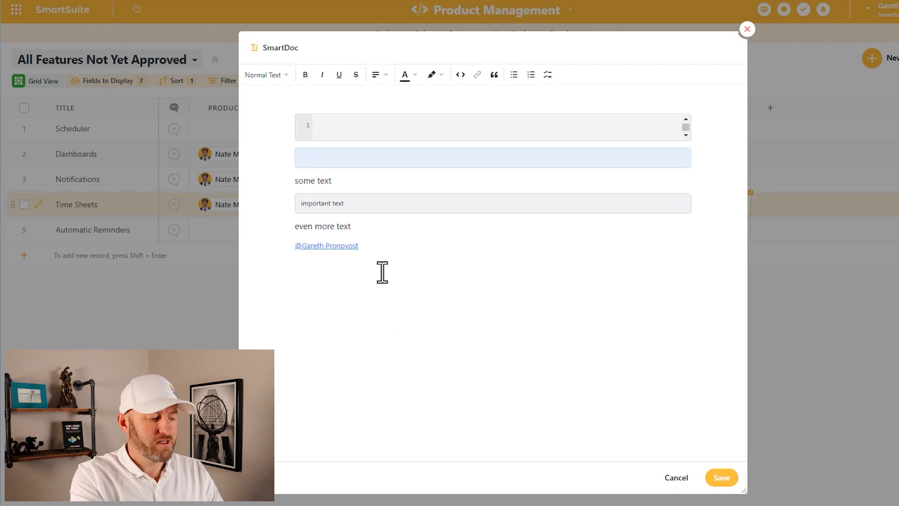
pyautogui.write('this nee')
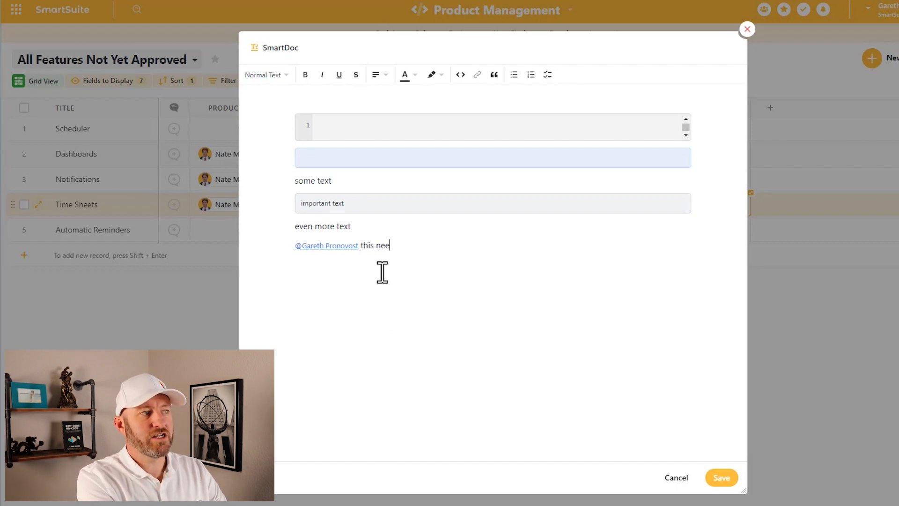
pyautogui.write('ds your attention')
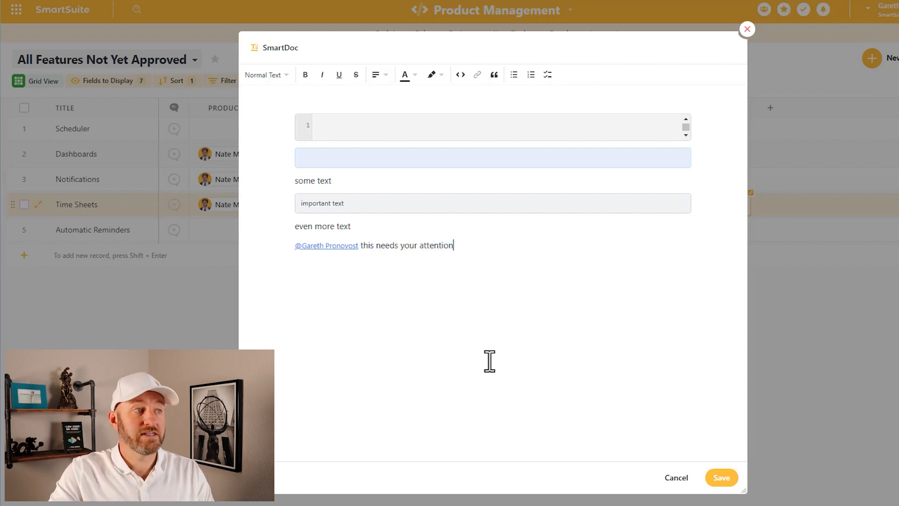
pyautogui.click(727, 484)
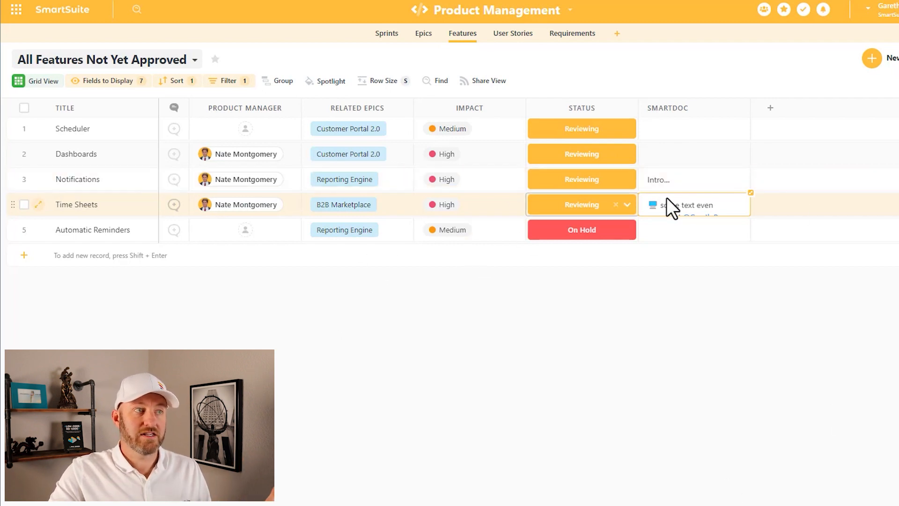
# Step: Reopen the saved SmartDoc of the Time Sheets record and place the cursor in its code block
pyautogui.click(750, 194)
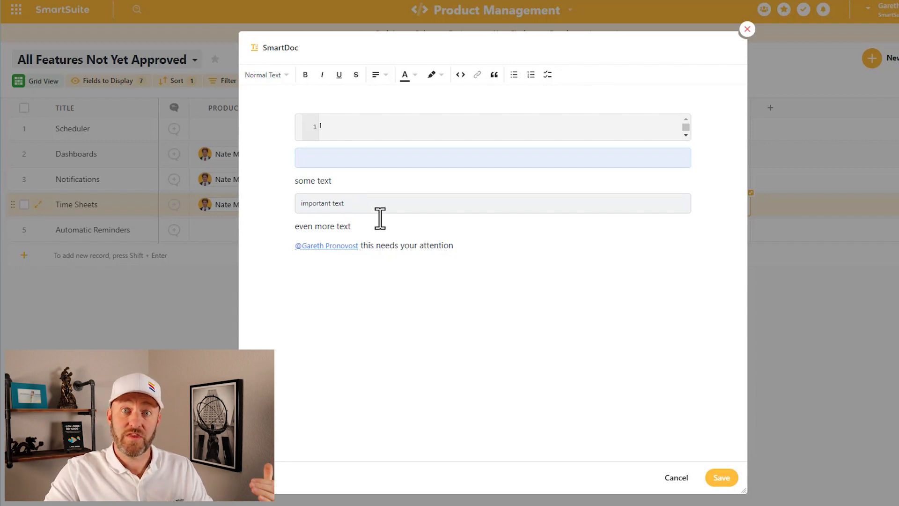
pyautogui.click(351, 132)
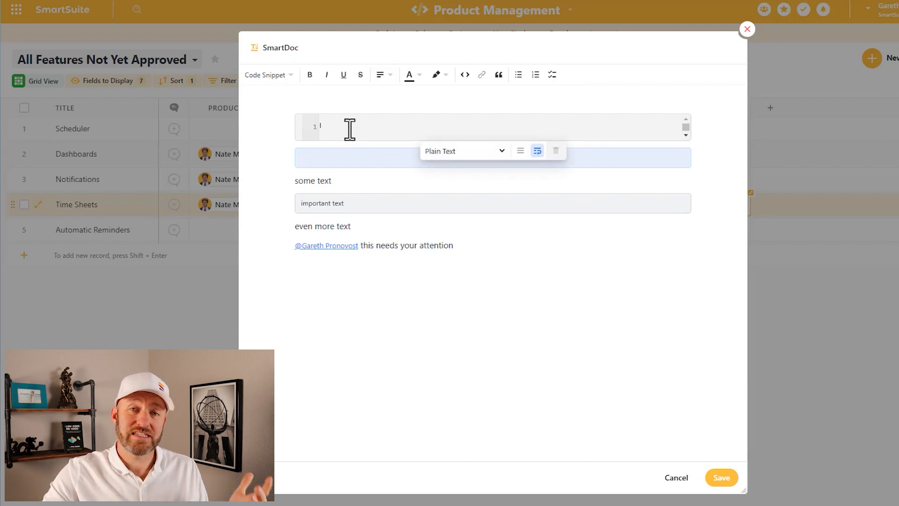